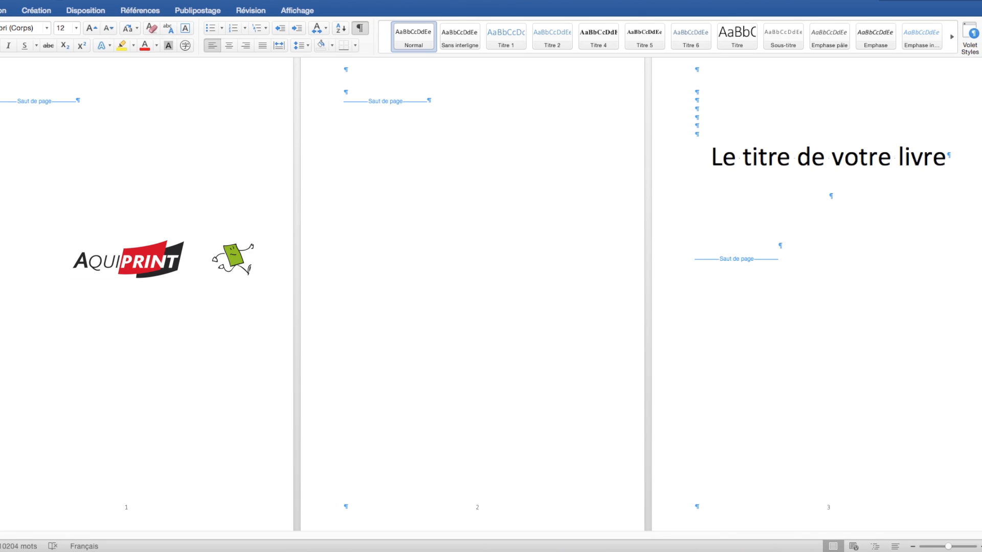
Step: Enable the different first page option for the document's header and footer, and leave header and footer editing
{"action": "left_click", "coordinate": [59, 0]}
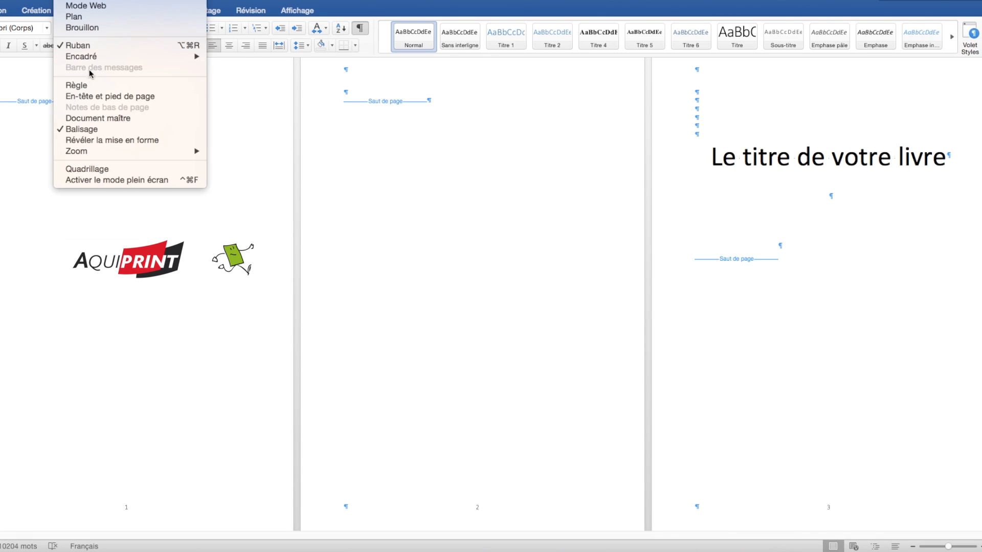
{"action": "left_click", "coordinate": [94, 96]}
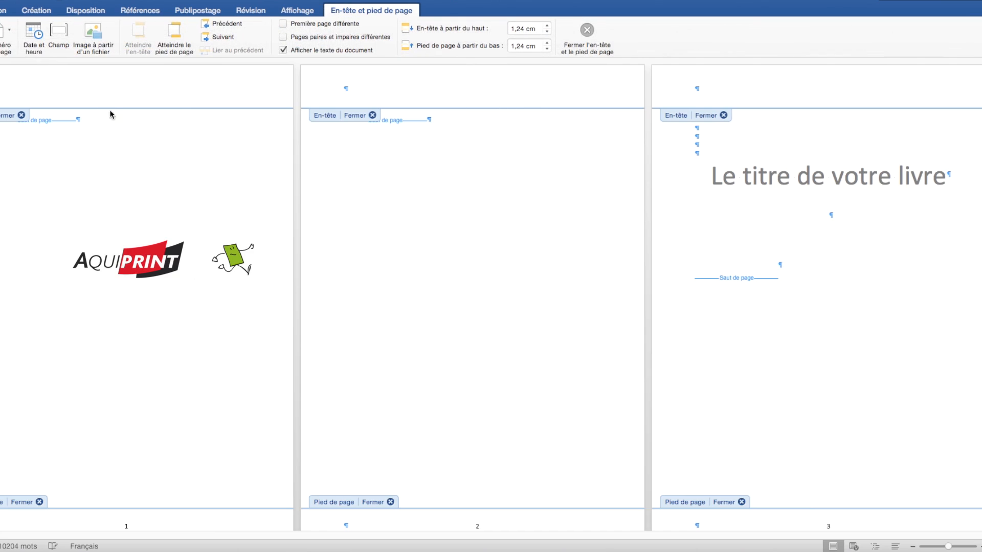
{"action": "left_click", "coordinate": [282, 24]}
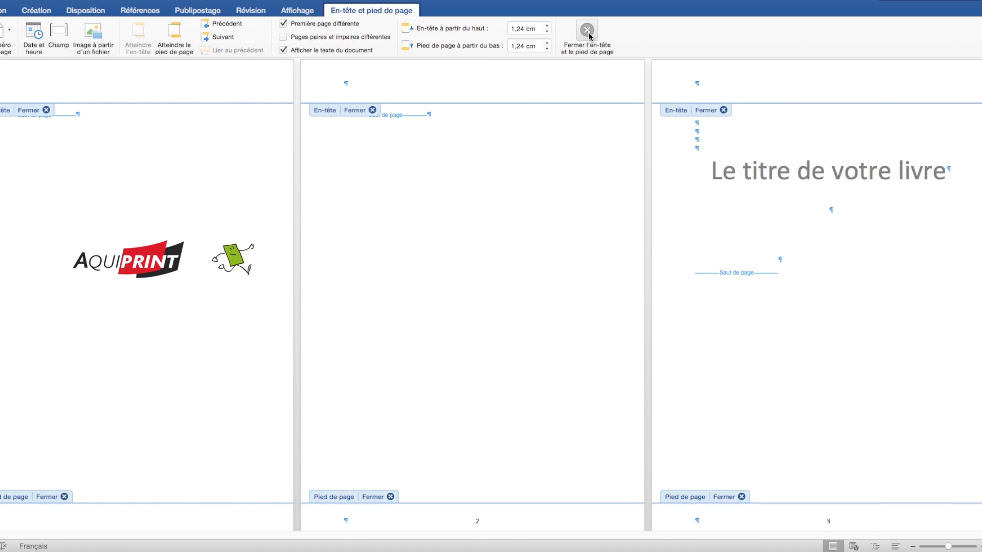
{"action": "left_click", "coordinate": [587, 35]}
{"action": "scroll", "coordinate": [276, 328], "scroll_direction": "down", "scroll_amount": 2}
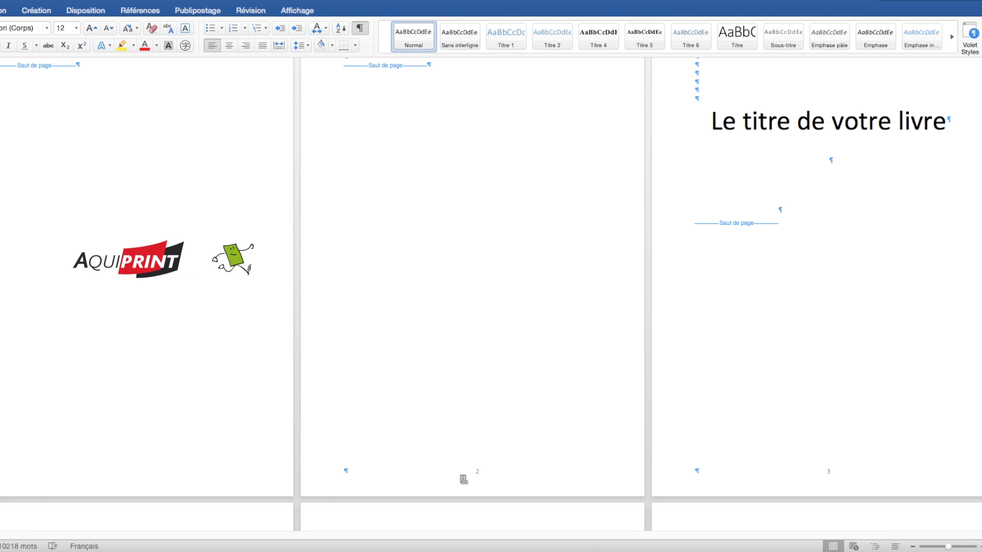
{"action": "scroll", "coordinate": [451, 381], "scroll_direction": "up", "scroll_amount": 1}
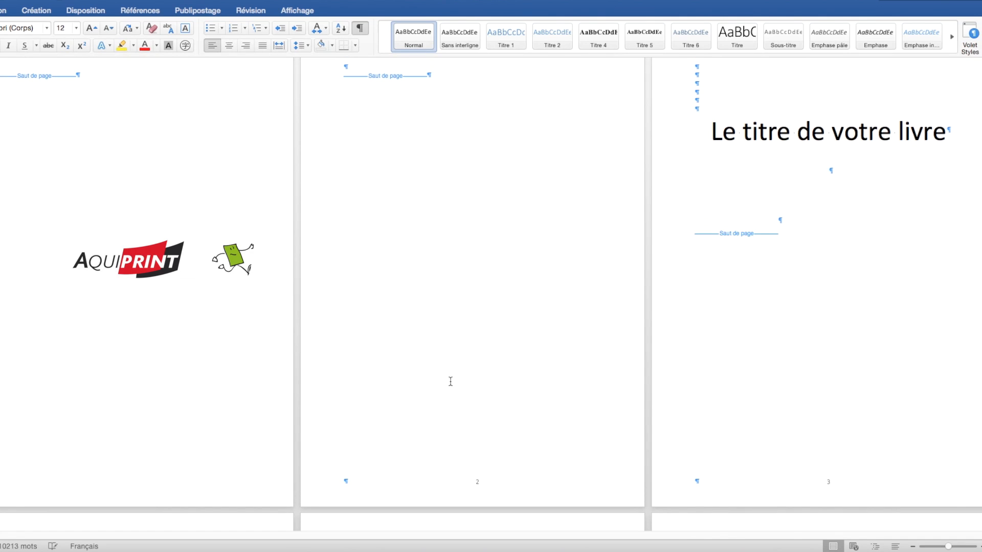
{"action": "scroll", "coordinate": [450, 381], "scroll_direction": "up", "scroll_amount": 1}
{"action": "scroll", "coordinate": [450, 382], "scroll_direction": "up", "scroll_amount": 1}
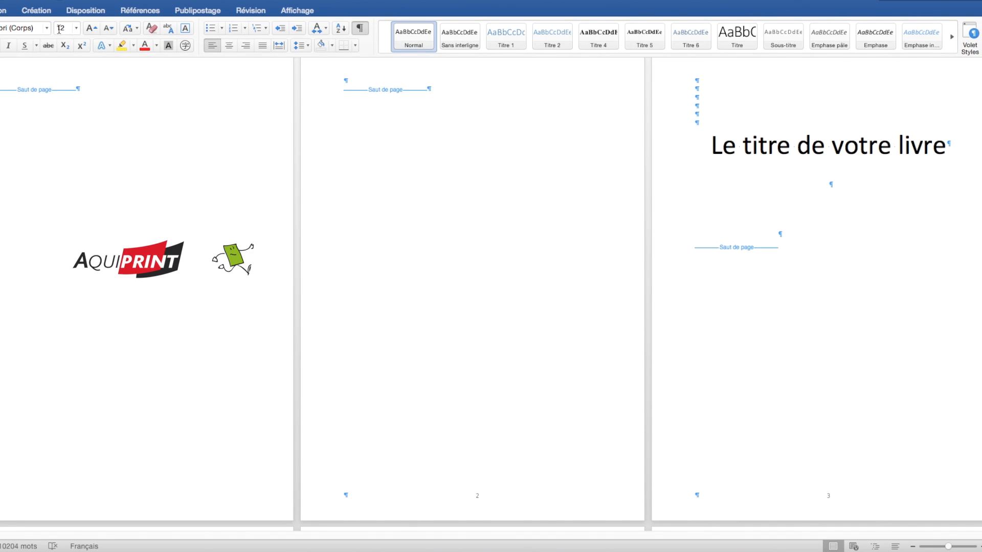
Step: Insert a next-page section break on page 1 and remove the surplus page break in front of the title page
{"action": "left_click", "coordinate": [97, 11]}
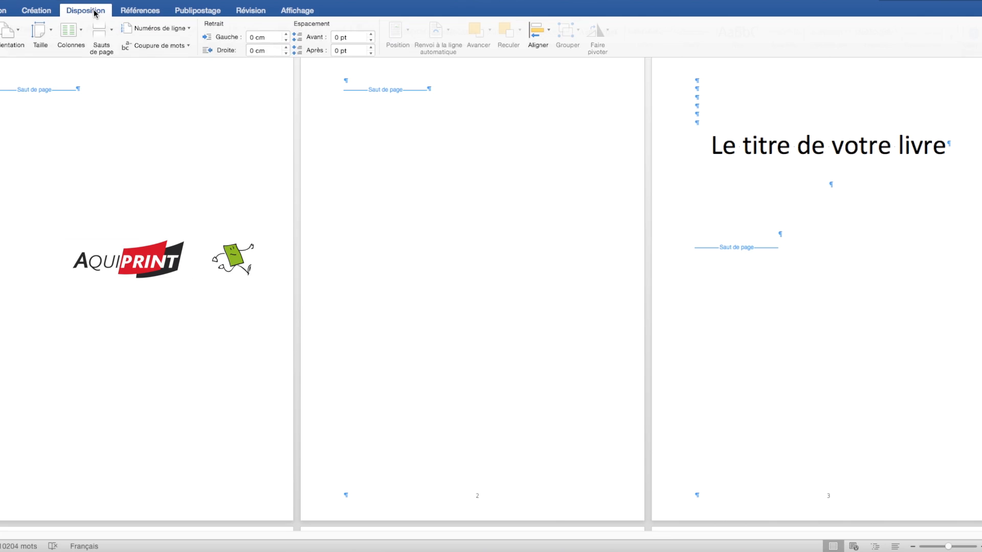
{"action": "left_click", "coordinate": [112, 32]}
{"action": "left_click", "coordinate": [138, 153]}
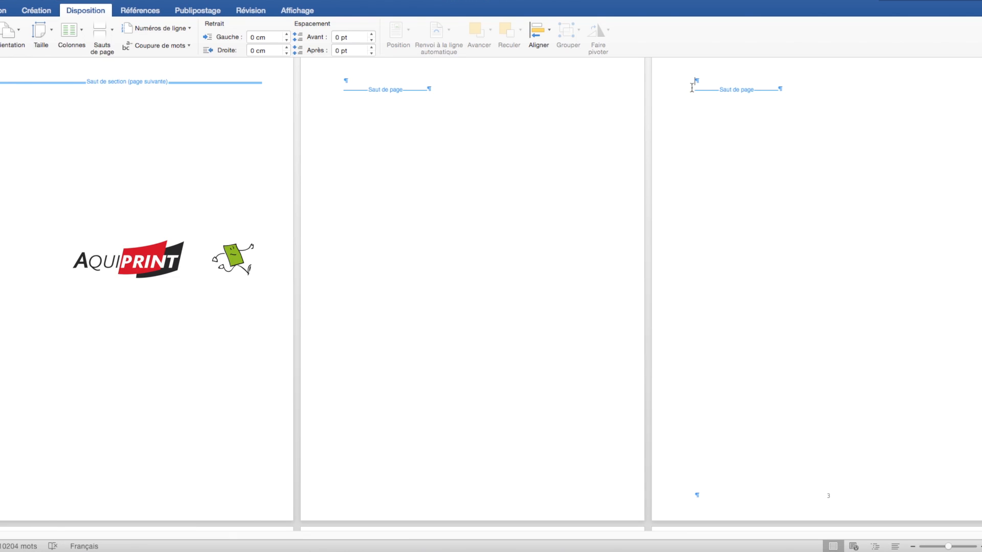
{"action": "type", "text": "Le titre de votre livre"}
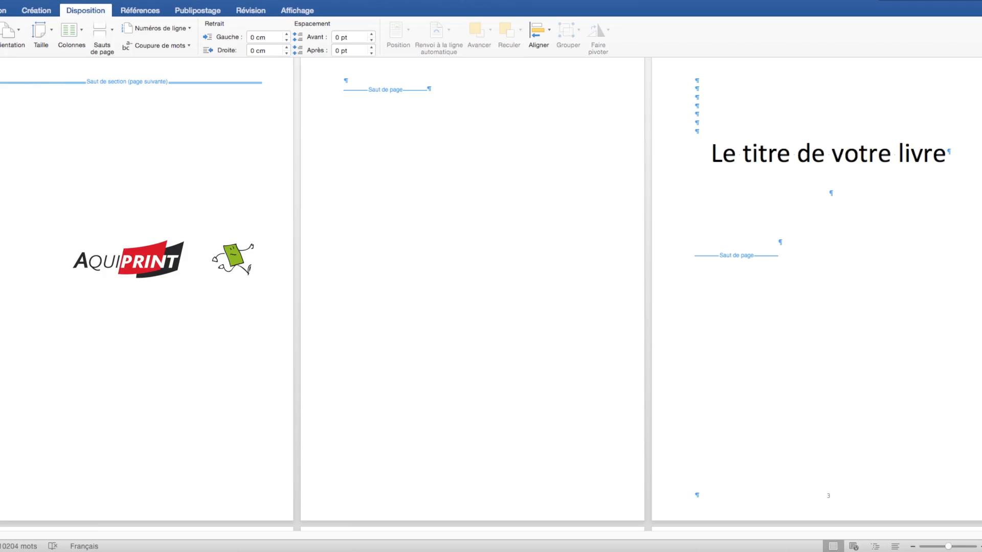
Step: Insert a next-page section break at the end of the text on page 21, before the blank page preceding CHAPITRE 2
{"action": "scroll", "coordinate": [490, 296], "scroll_direction": "down", "scroll_amount": 10}
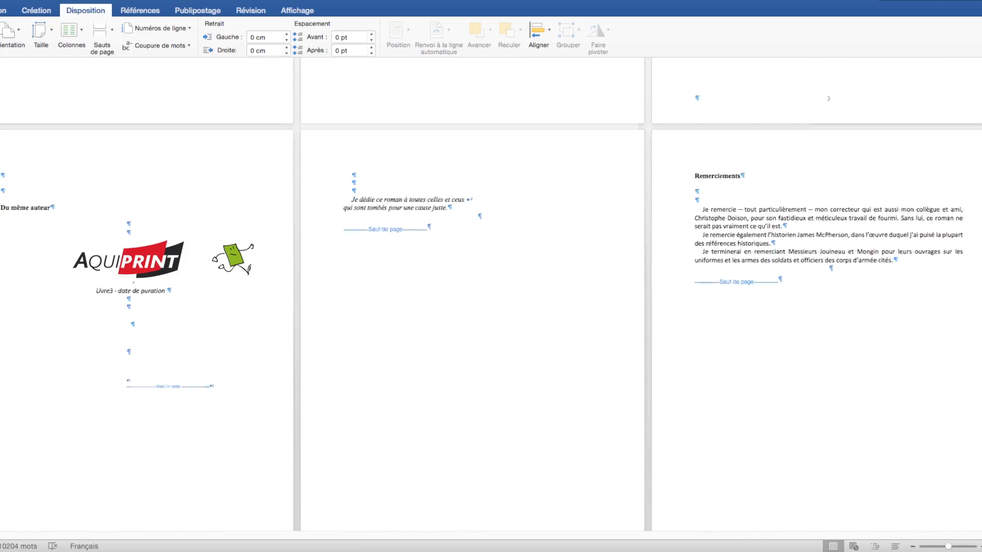
{"action": "scroll", "coordinate": [490, 297], "scroll_direction": "down", "scroll_amount": 15}
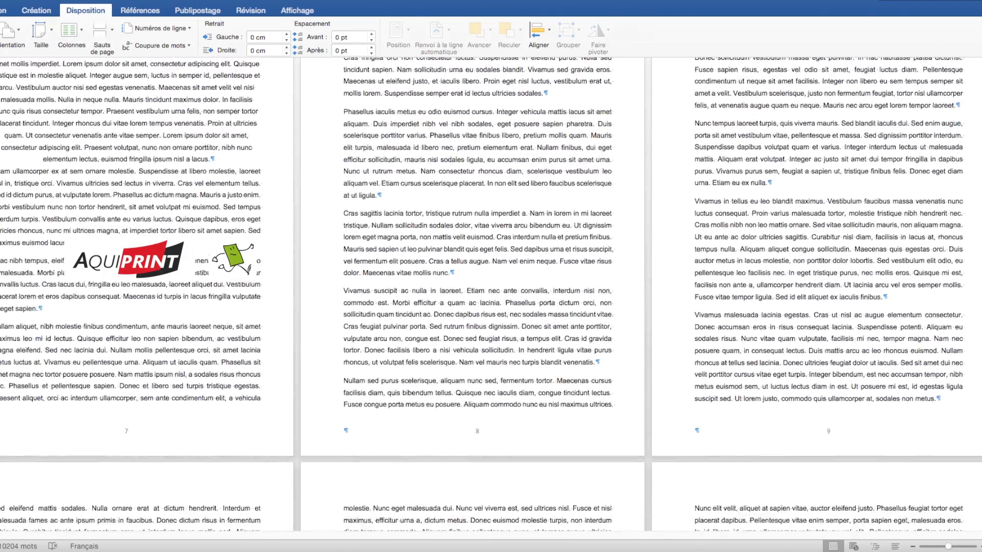
{"action": "scroll", "coordinate": [491, 296], "scroll_direction": "down", "scroll_amount": 20}
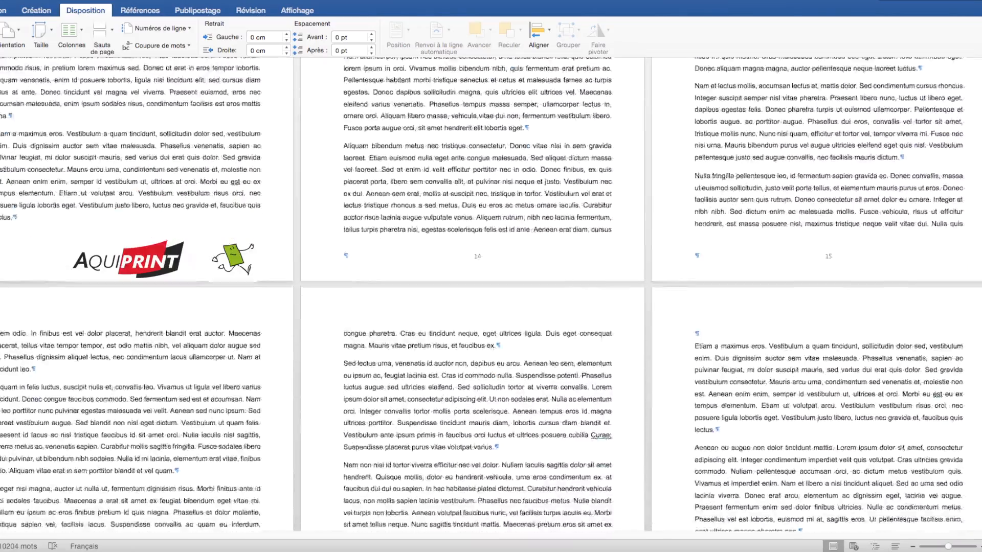
{"action": "scroll", "coordinate": [491, 296], "scroll_direction": "down", "scroll_amount": 20}
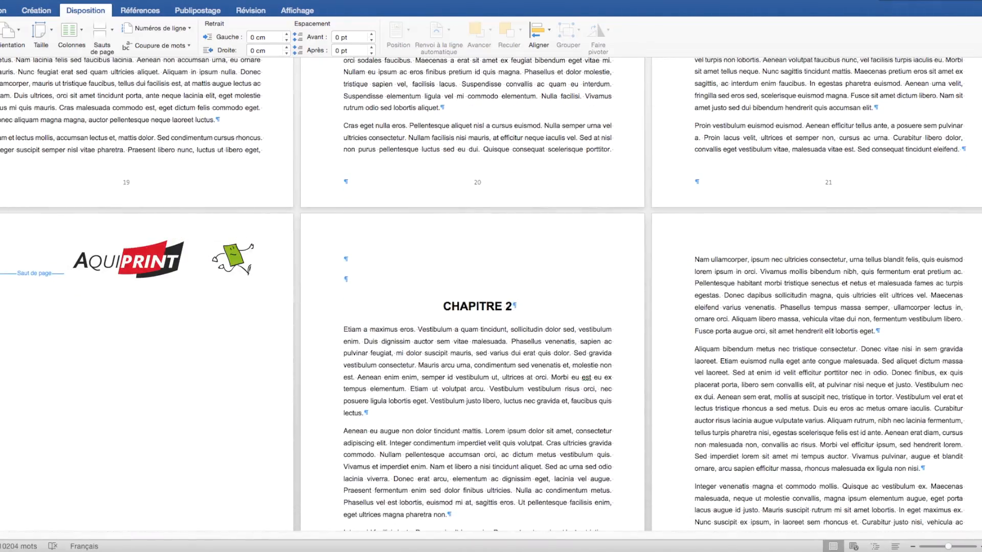
{"action": "scroll", "coordinate": [491, 296], "scroll_direction": "down", "scroll_amount": 10}
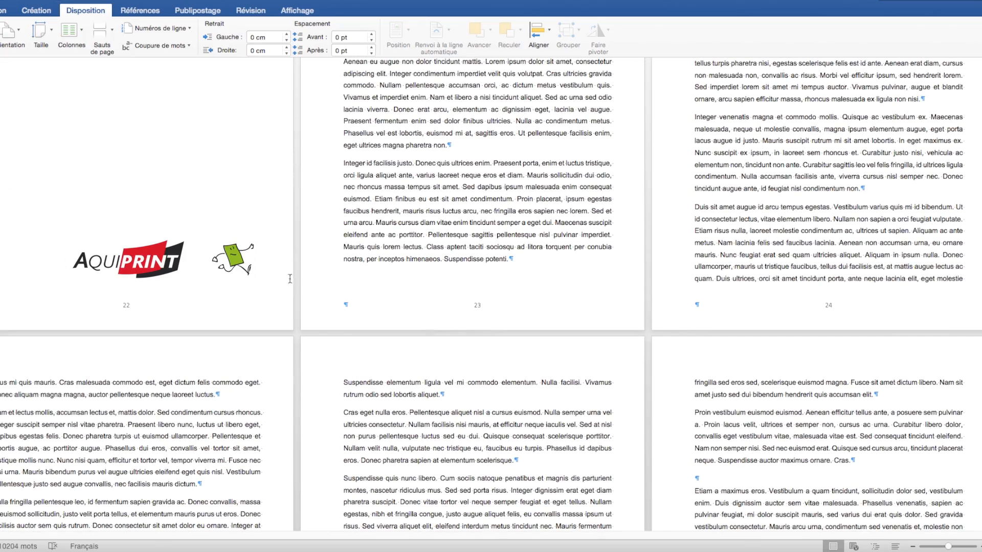
{"action": "scroll", "coordinate": [490, 297], "scroll_direction": "up", "scroll_amount": 8}
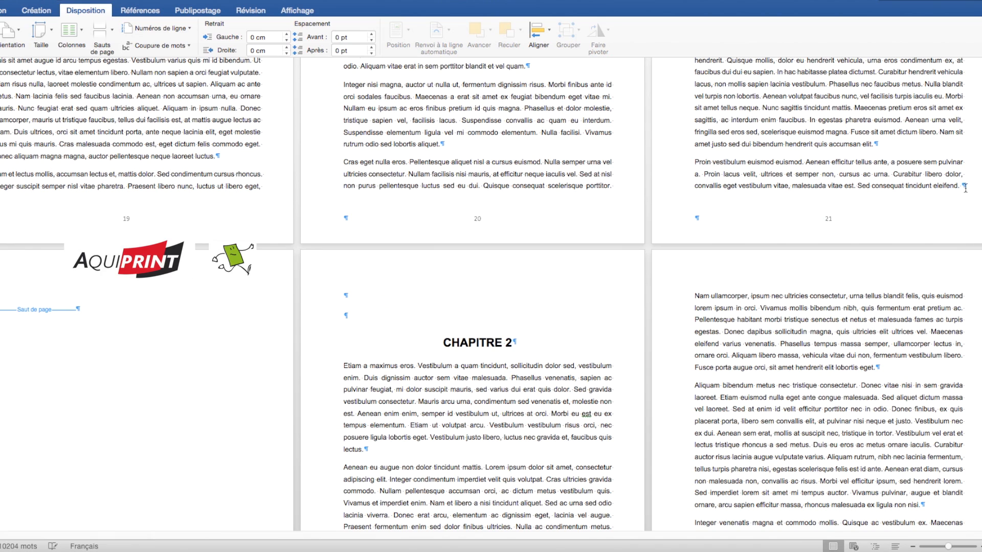
{"action": "left_click", "coordinate": [964, 185]}
{"action": "left_click", "coordinate": [110, 29]}
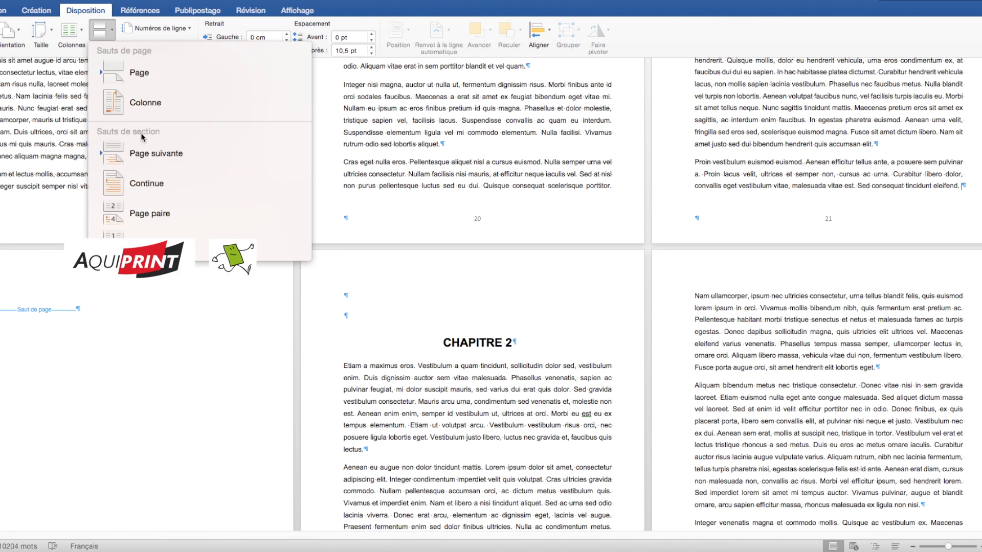
{"action": "left_click", "coordinate": [148, 155]}
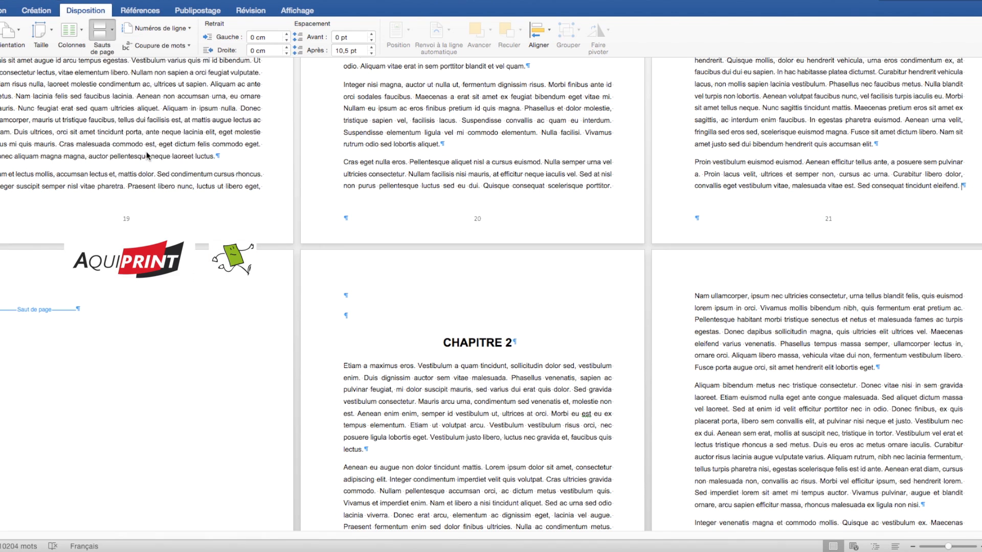
{"action": "scroll", "coordinate": [160, 289], "scroll_direction": "down", "scroll_amount": 5}
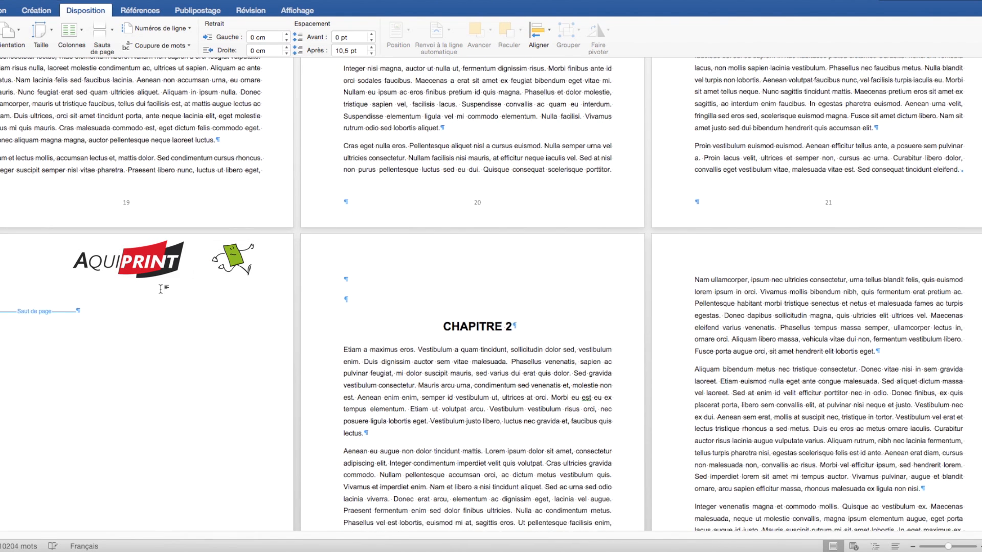
{"action": "scroll", "coordinate": [160, 289], "scroll_direction": "down", "scroll_amount": 2}
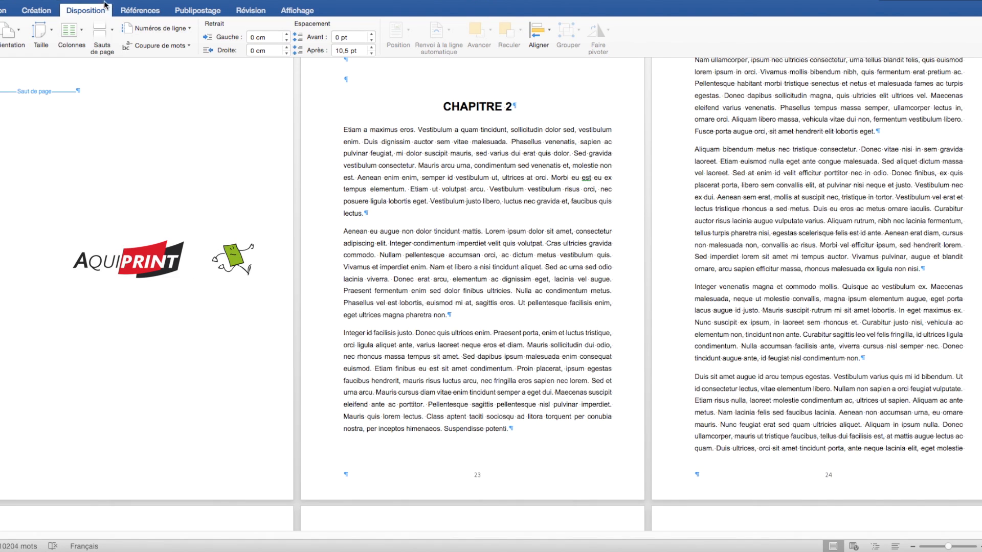
Step: Check the different first page option in the header and footer of the section containing CHAPITRE 2
{"action": "left_click", "coordinate": [74, 0]}
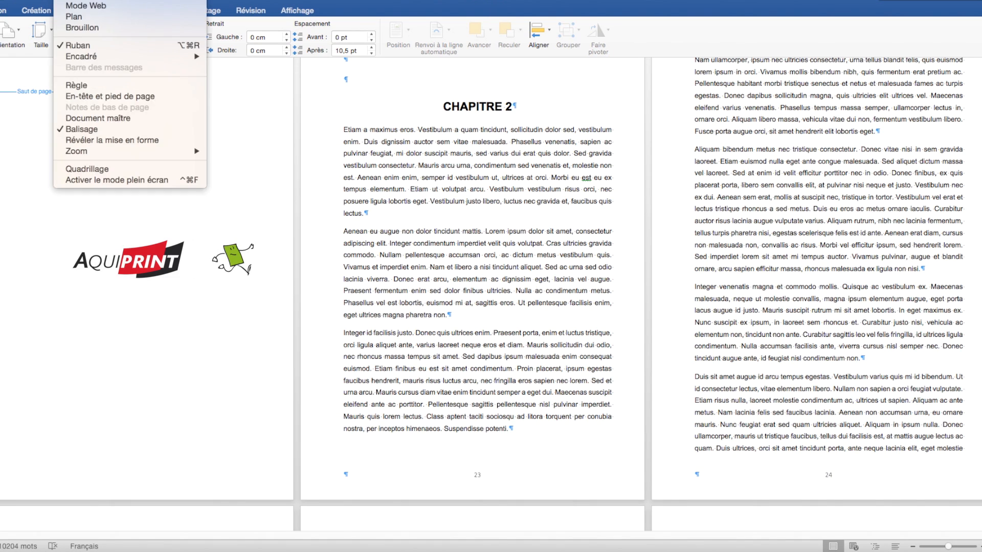
{"action": "left_click", "coordinate": [86, 97]}
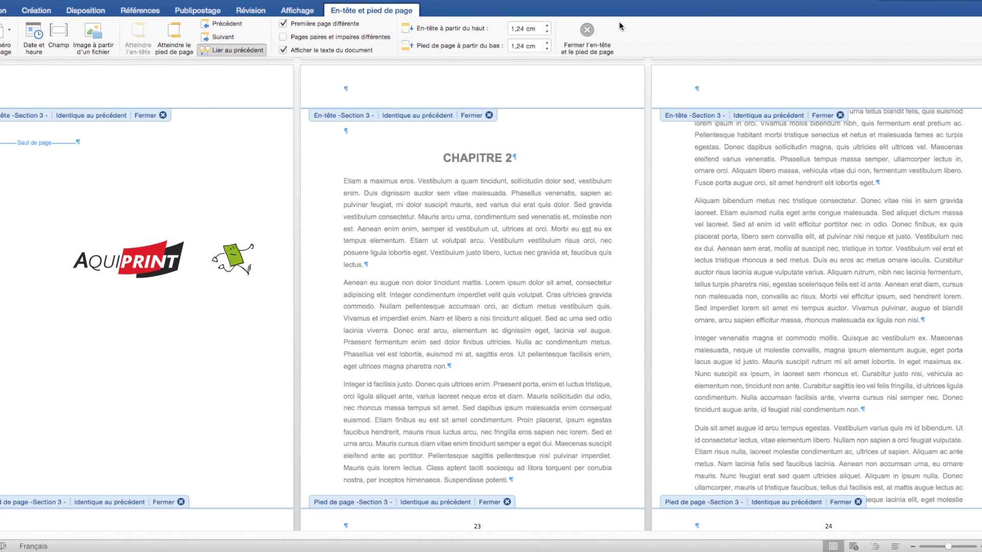
{"action": "left_click", "coordinate": [588, 31]}
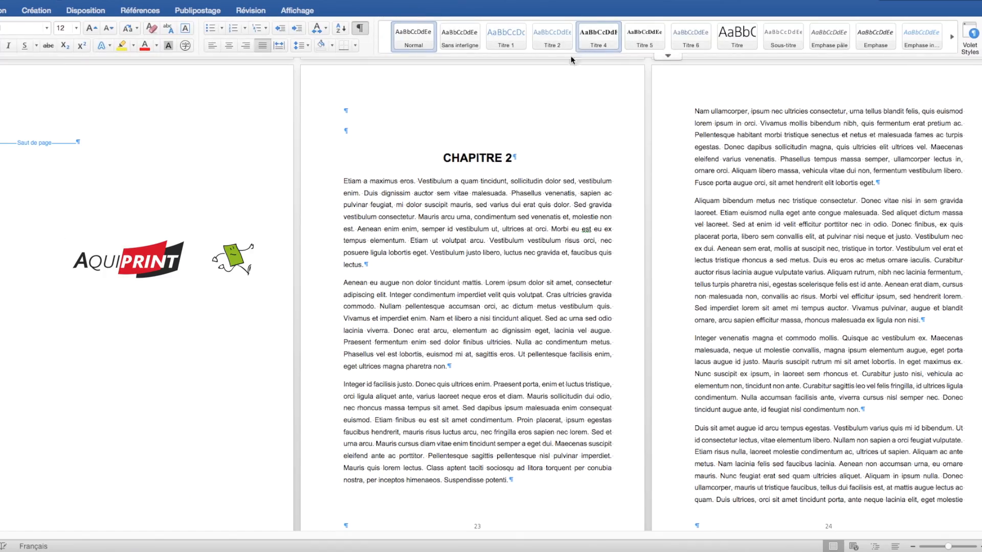
Step: Insert two page breaks after "pulvinar imperdiet." on page 27 to create a blank page before the following text
{"action": "scroll", "coordinate": [242, 348], "scroll_direction": "down", "scroll_amount": 5}
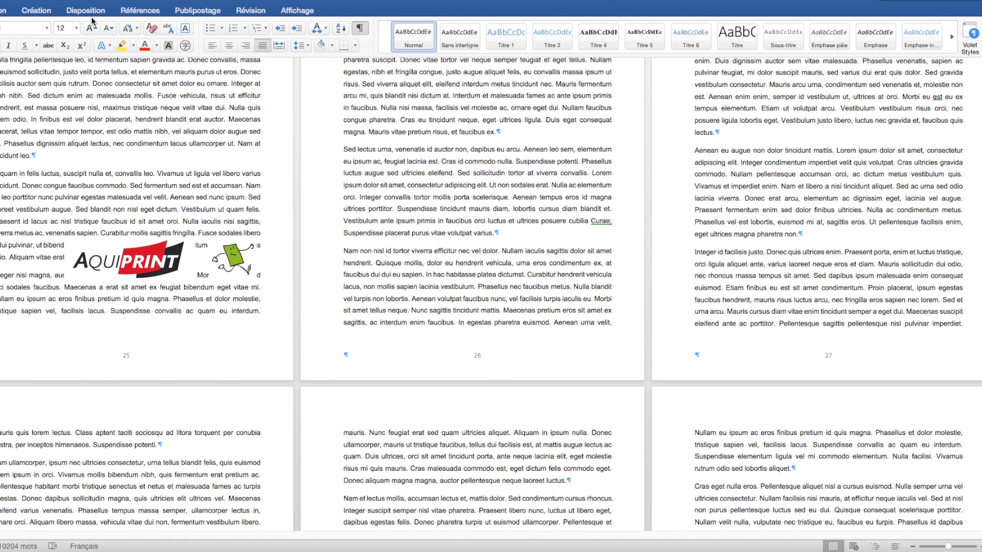
{"action": "left_click", "coordinate": [92, 11]}
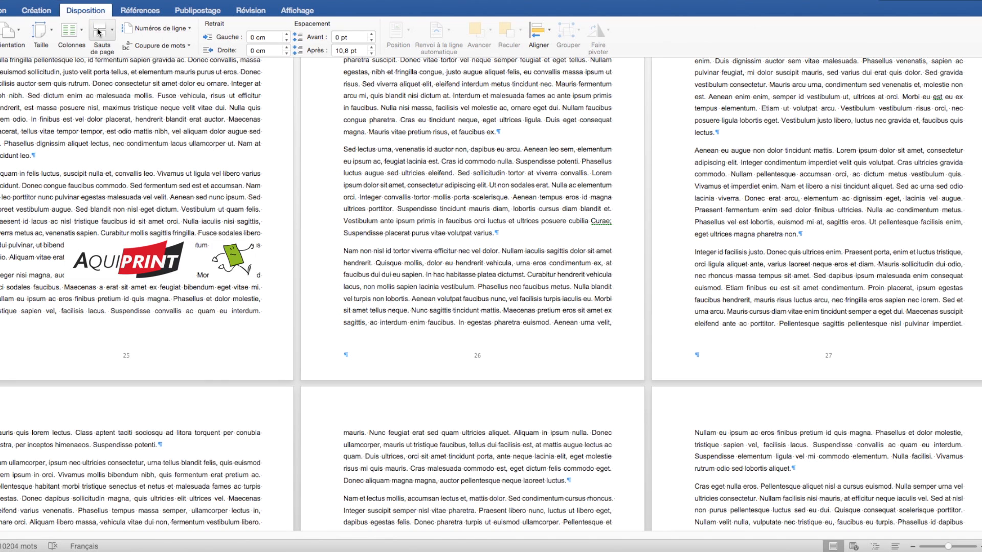
{"action": "left_click", "coordinate": [99, 32]}
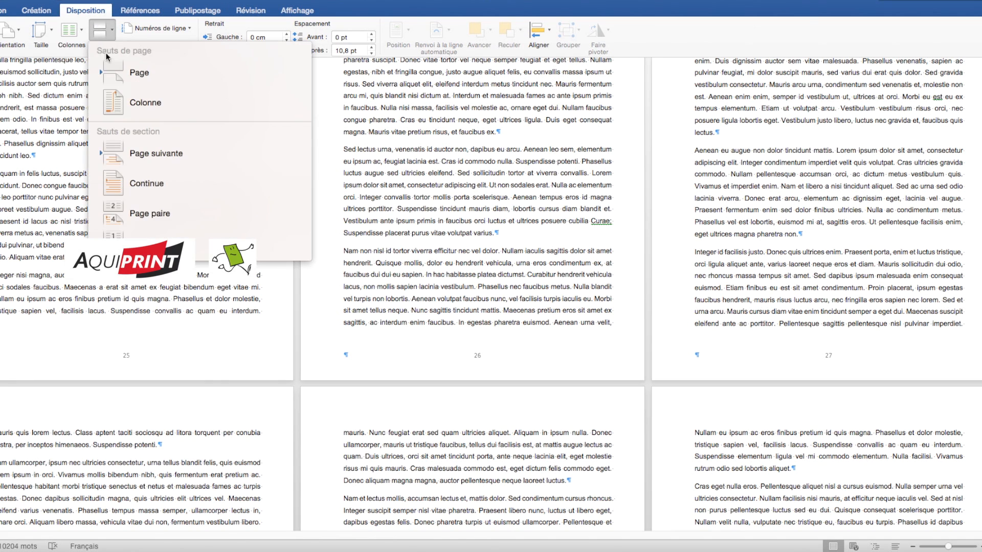
{"action": "left_click", "coordinate": [127, 74]}
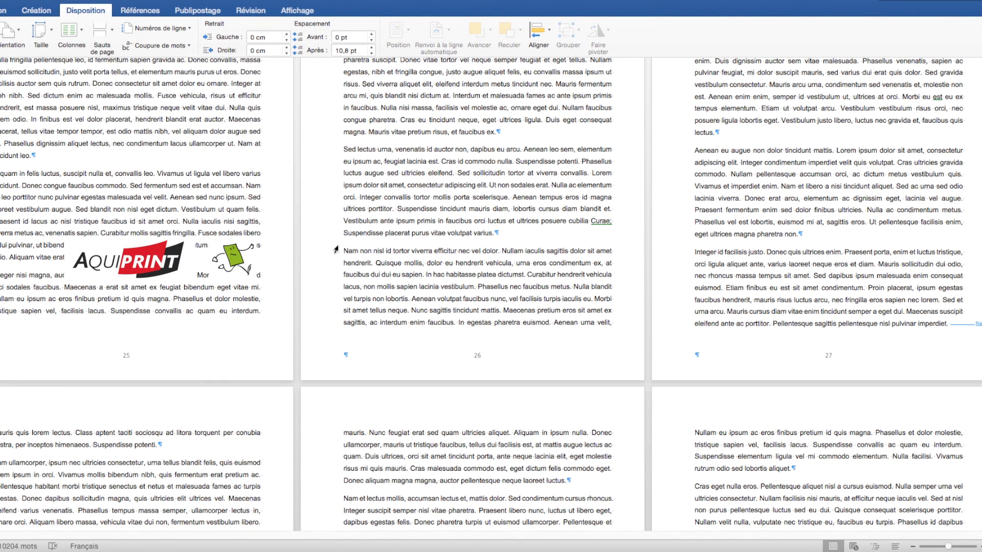
{"action": "left_click", "coordinate": [99, 34]}
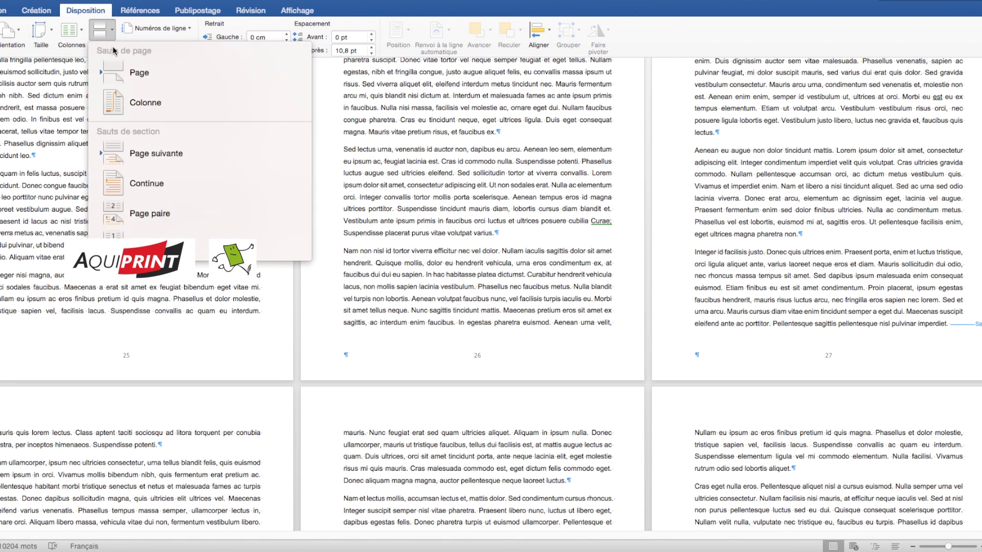
{"action": "left_click", "coordinate": [117, 72]}
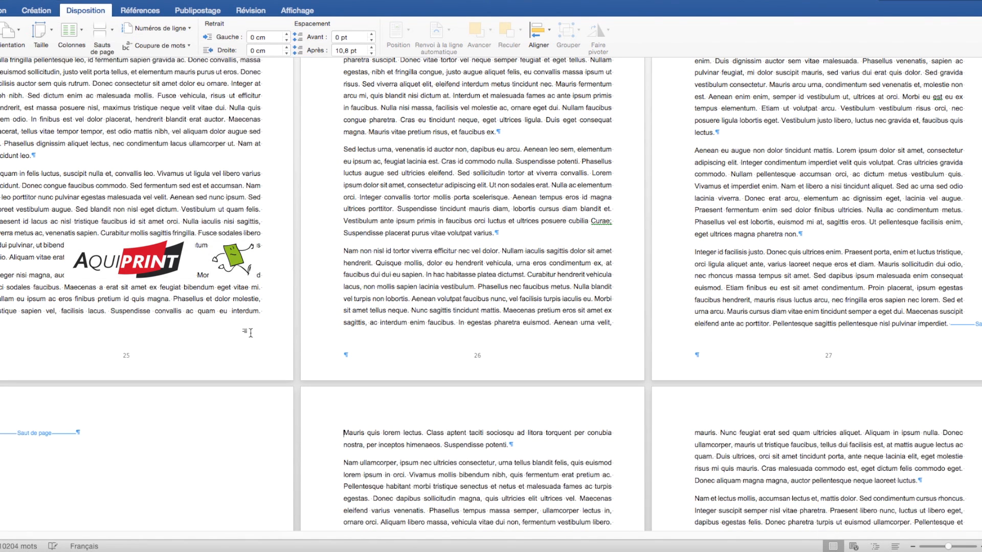
{"action": "scroll", "coordinate": [87, 452], "scroll_direction": "down", "scroll_amount": 5}
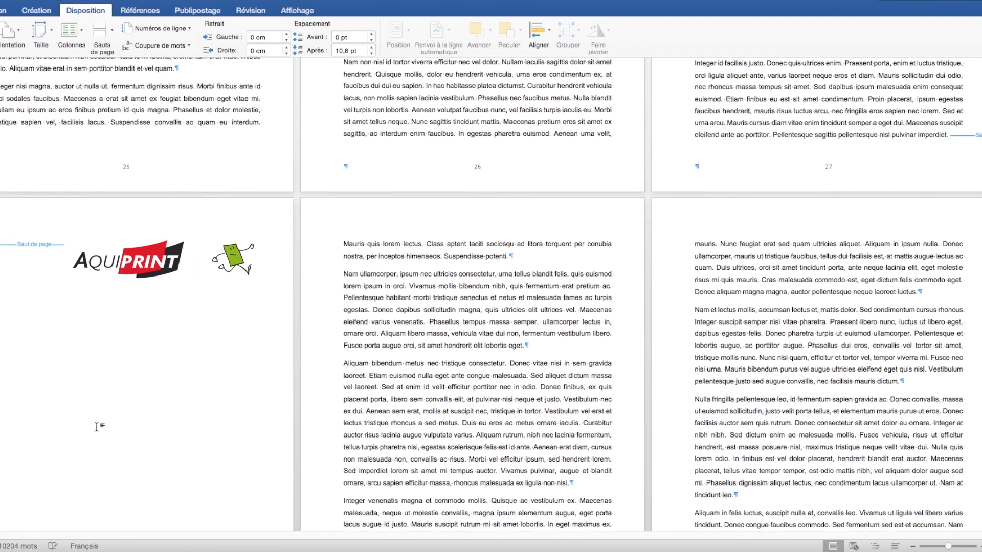
{"action": "scroll", "coordinate": [96, 427], "scroll_direction": "down", "scroll_amount": 5}
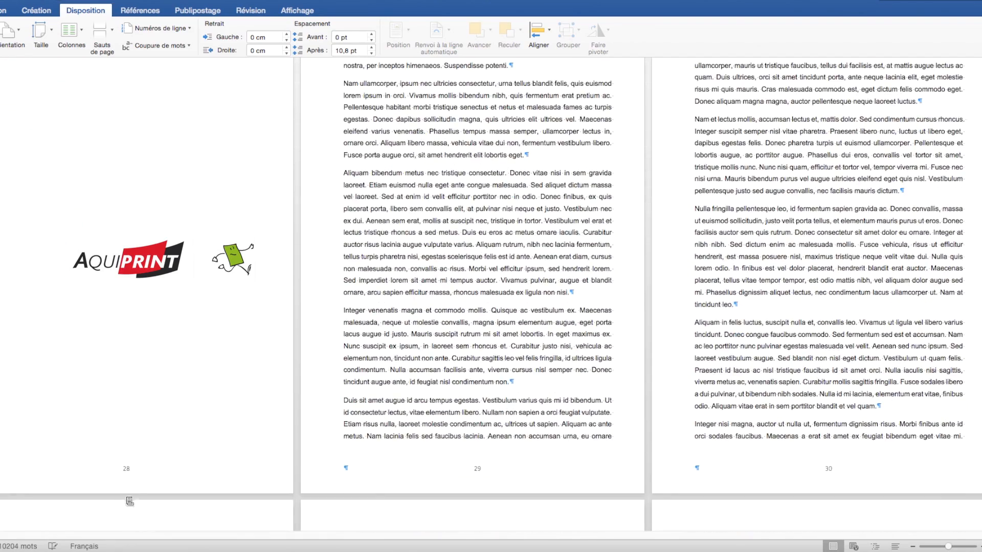
Step: Insert a next-page section break after "pulvinar imperdiet." at the end of page 27
{"action": "scroll", "coordinate": [211, 381], "scroll_direction": "up", "scroll_amount": 3}
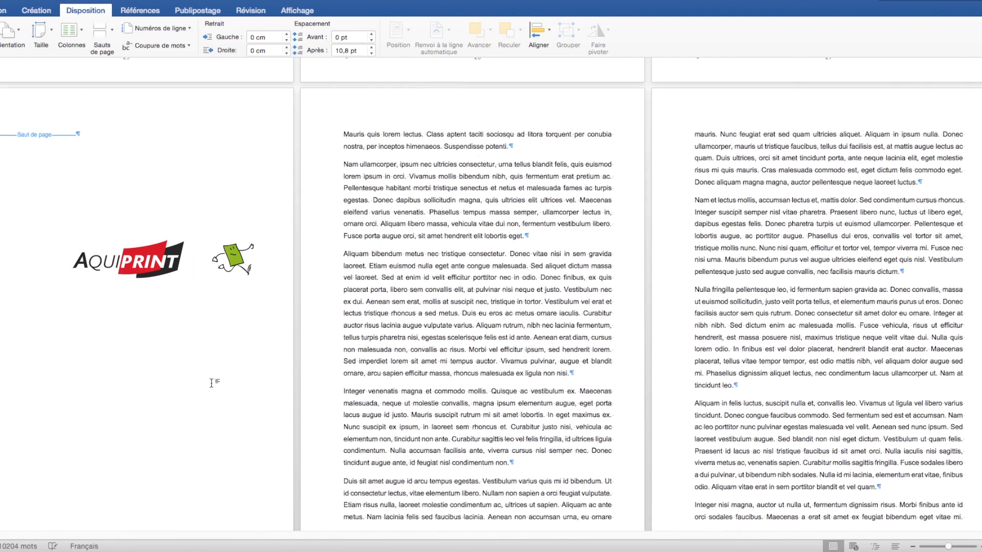
{"action": "scroll", "coordinate": [211, 382], "scroll_direction": "up", "scroll_amount": 2}
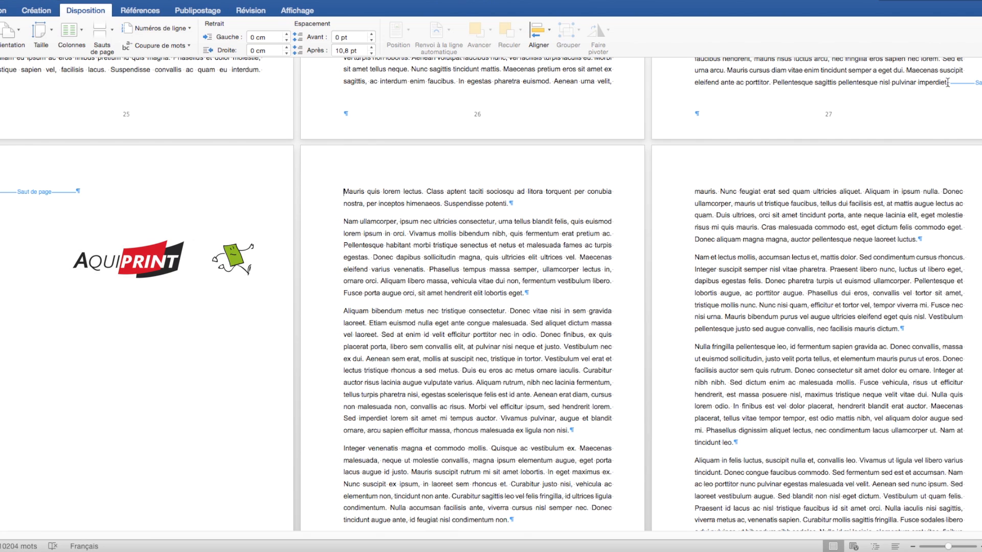
{"action": "left_click", "coordinate": [111, 36]}
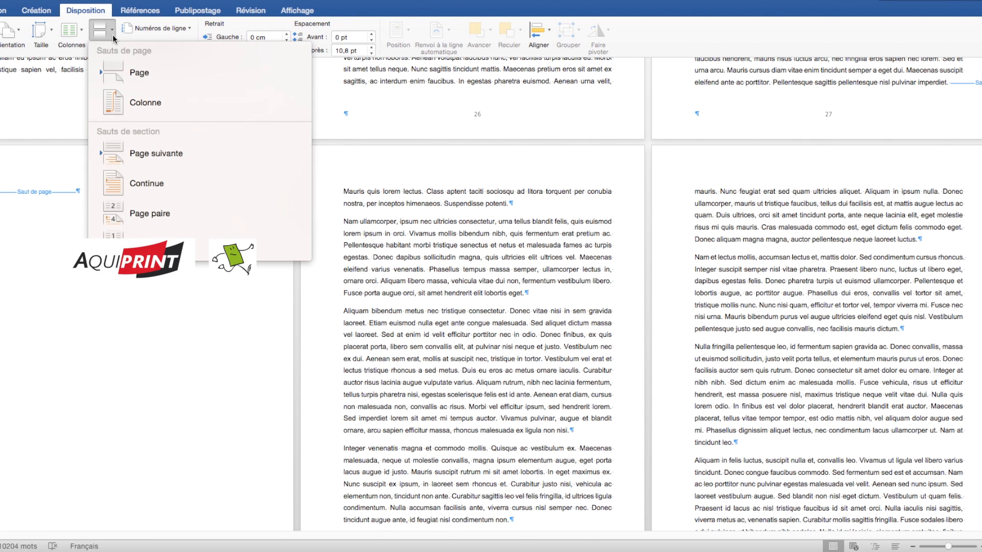
{"action": "left_click", "coordinate": [134, 157]}
{"action": "scroll", "coordinate": [134, 169], "scroll_direction": "down", "scroll_amount": 2}
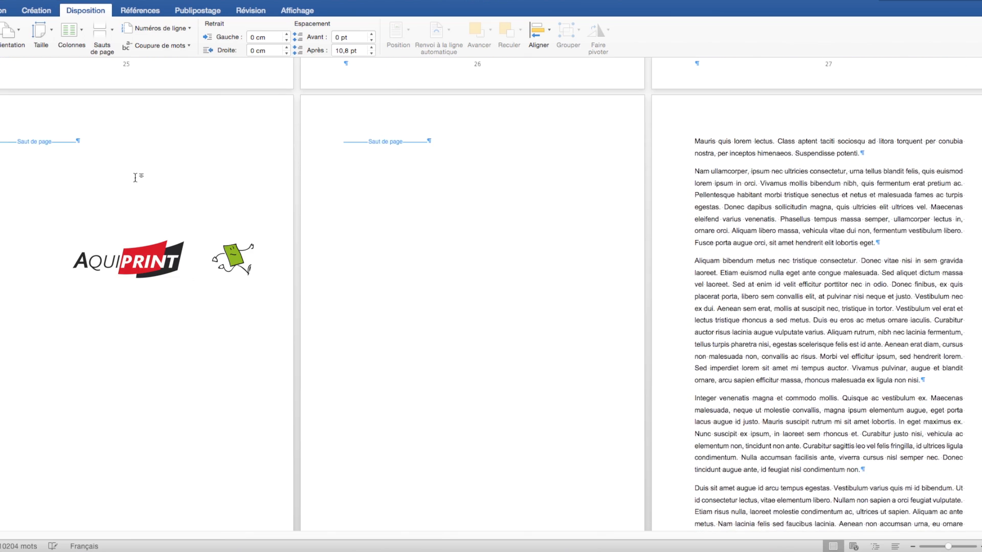
{"action": "scroll", "coordinate": [135, 178], "scroll_direction": "down", "scroll_amount": 2}
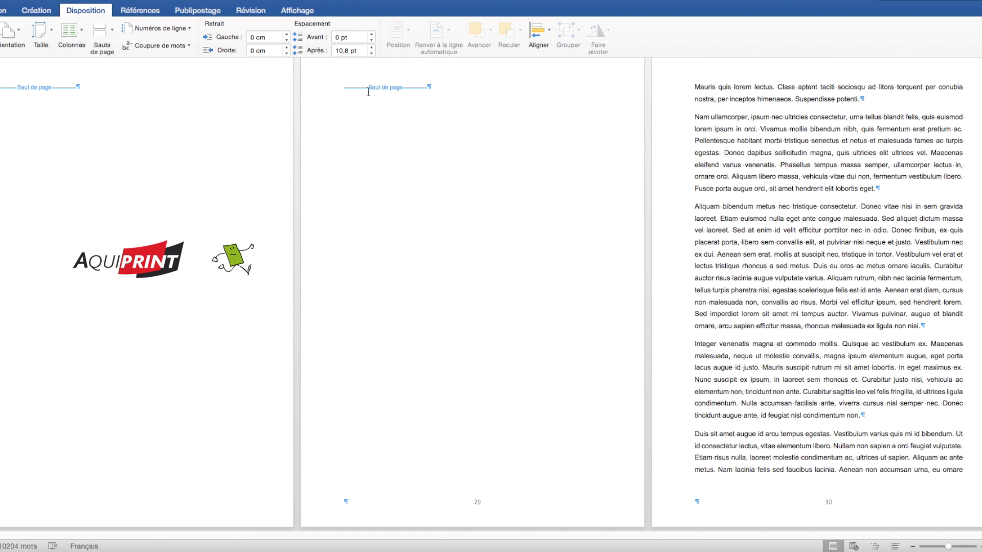
Step: Remove the extra page break on page 29 and add the line "CHAPITRE 3" with a blank line above "Mauris quis lorem lectus"
{"action": "left_click", "coordinate": [349, 90]}
{"action": "key", "text": "Delete"}
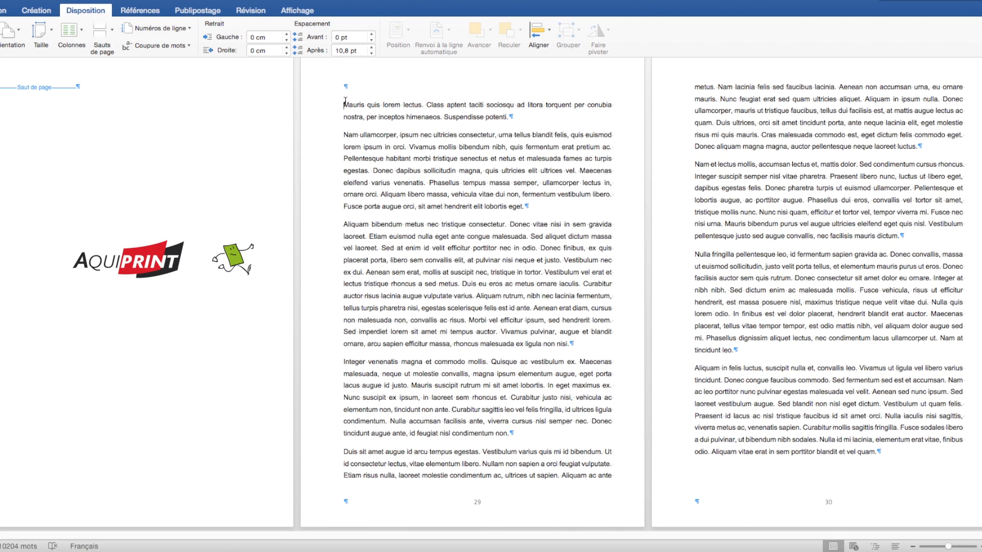
{"action": "type", "text": "CHAPITRE"}
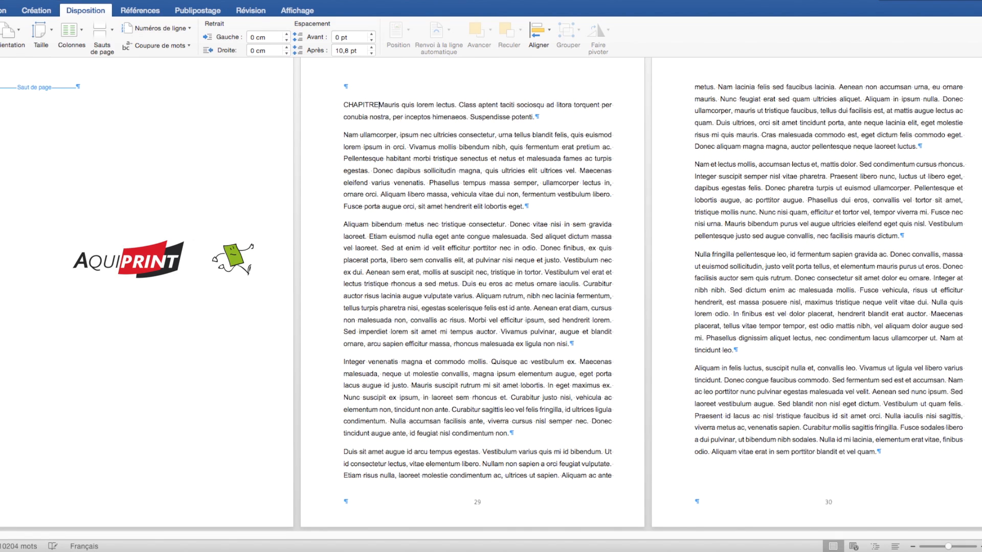
{"action": "type", "text": " 3"}
{"action": "key", "text": "Return"}
{"action": "key", "text": "Return"}
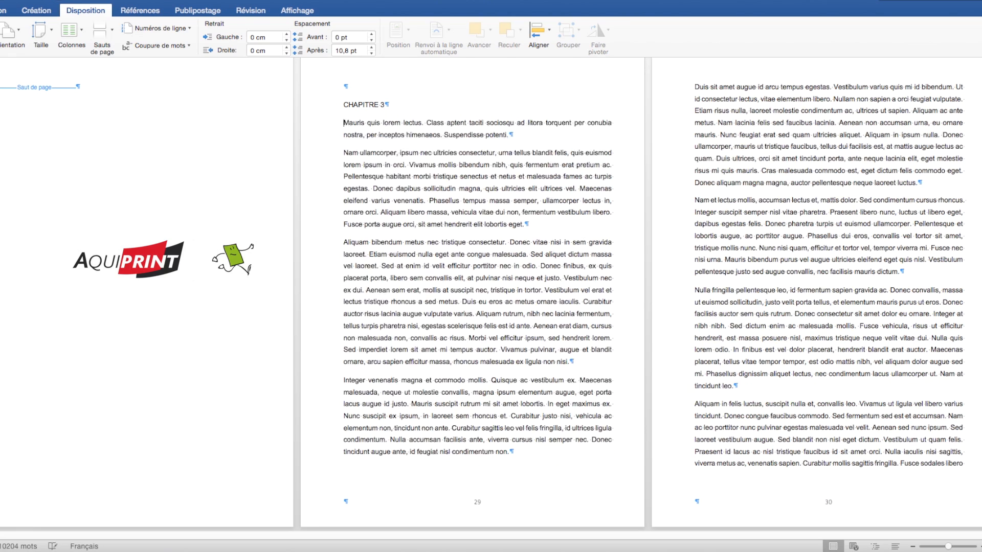
Step: Format the "CHAPITRE 3" heading on page 29 as bold at 20 pt
{"action": "left_click_drag", "start_coordinate": [387, 104], "coordinate": [331, 103]}
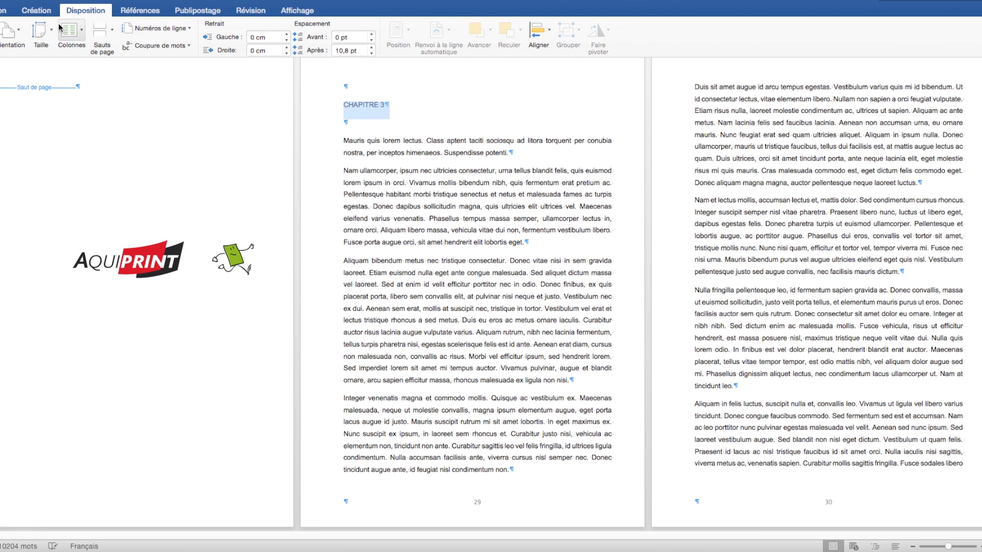
{"action": "left_click", "coordinate": [0, 11]}
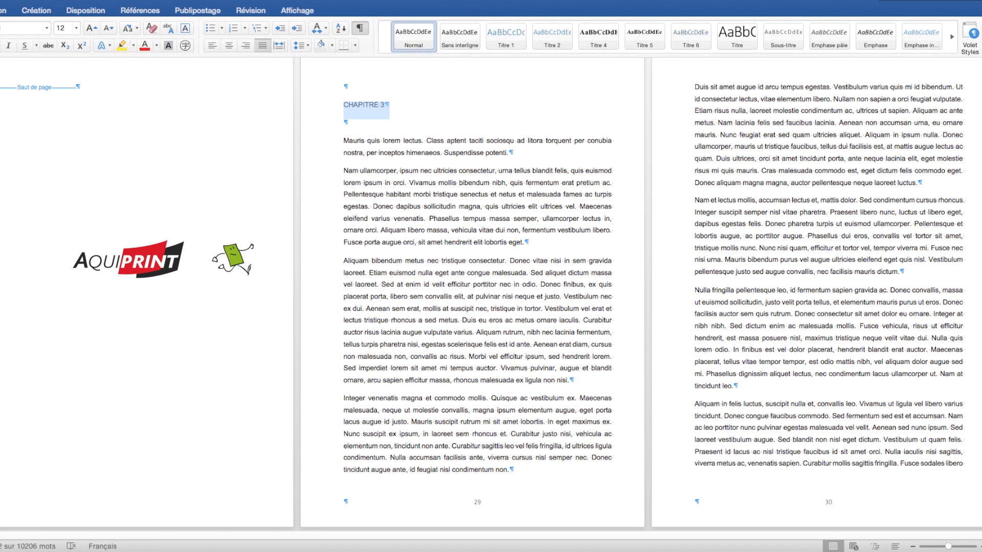
{"action": "left_click", "coordinate": [75, 30]}
{"action": "left_click", "coordinate": [72, 185]}
{"action": "left_click", "coordinate": [0, 45]}
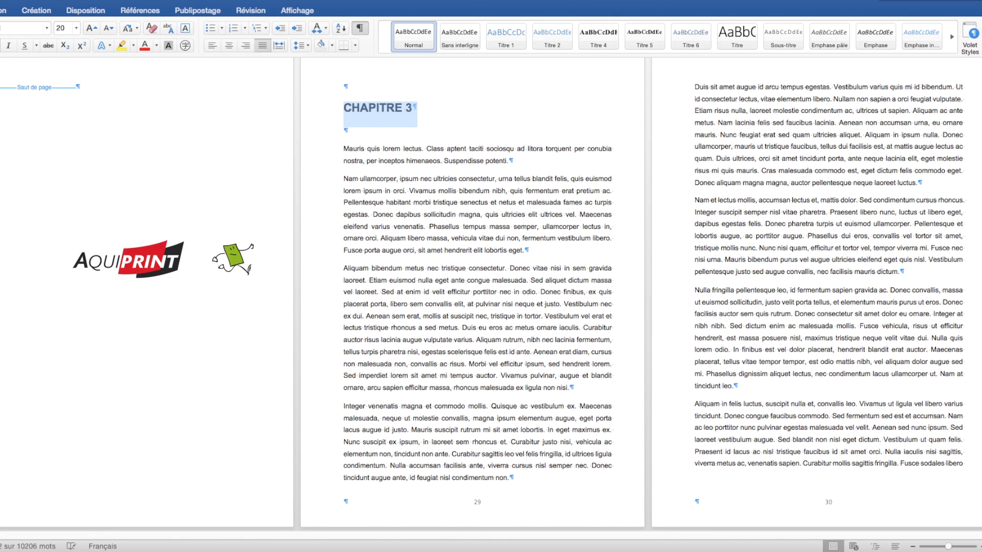
{"action": "left_click", "coordinate": [409, 238]}
{"action": "scroll", "coordinate": [265, 284], "scroll_direction": "down", "scroll_amount": 1}
{"action": "scroll", "coordinate": [265, 284], "scroll_direction": "down", "scroll_amount": 2}
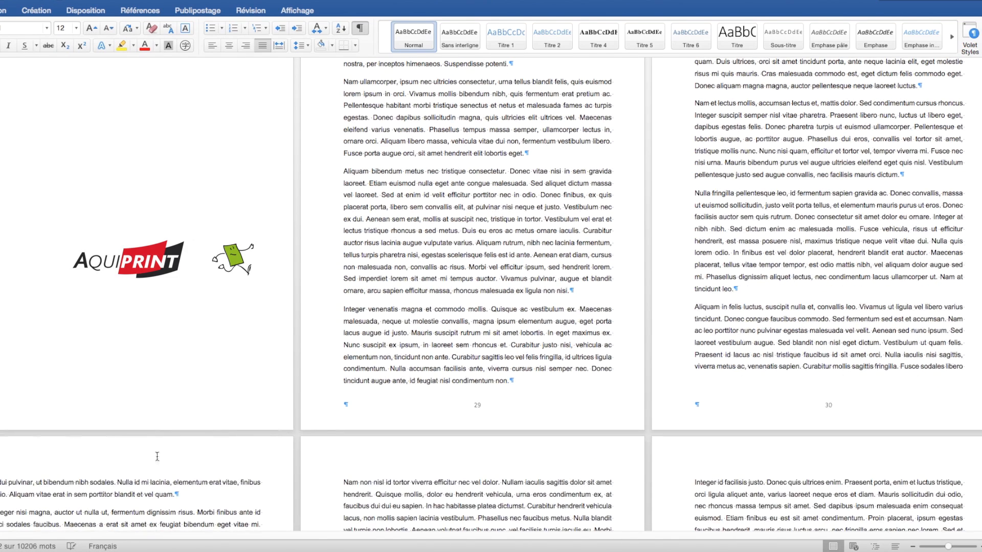
{"action": "scroll", "coordinate": [474, 416], "scroll_direction": "up", "scroll_amount": 4}
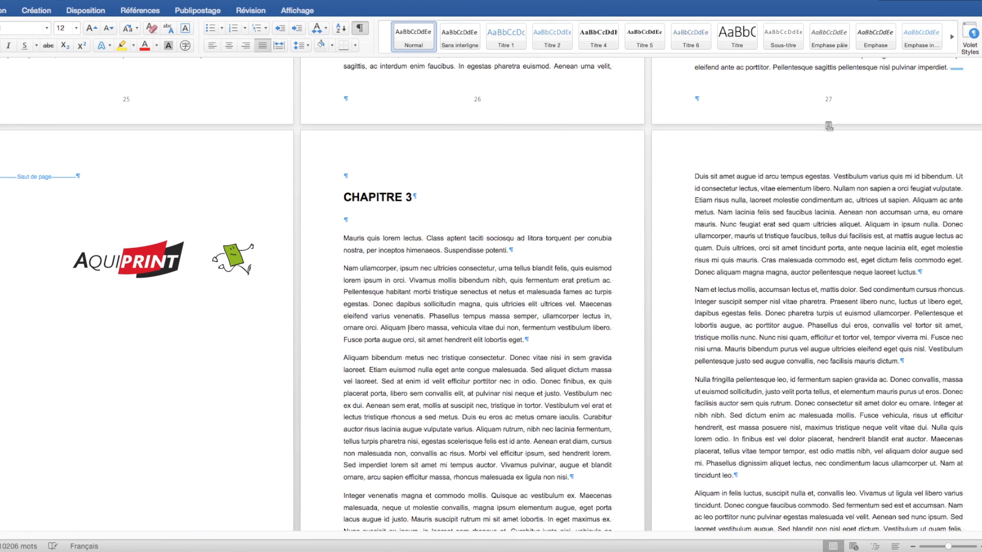
{"action": "scroll", "coordinate": [2, 406], "scroll_direction": "down", "scroll_amount": 2}
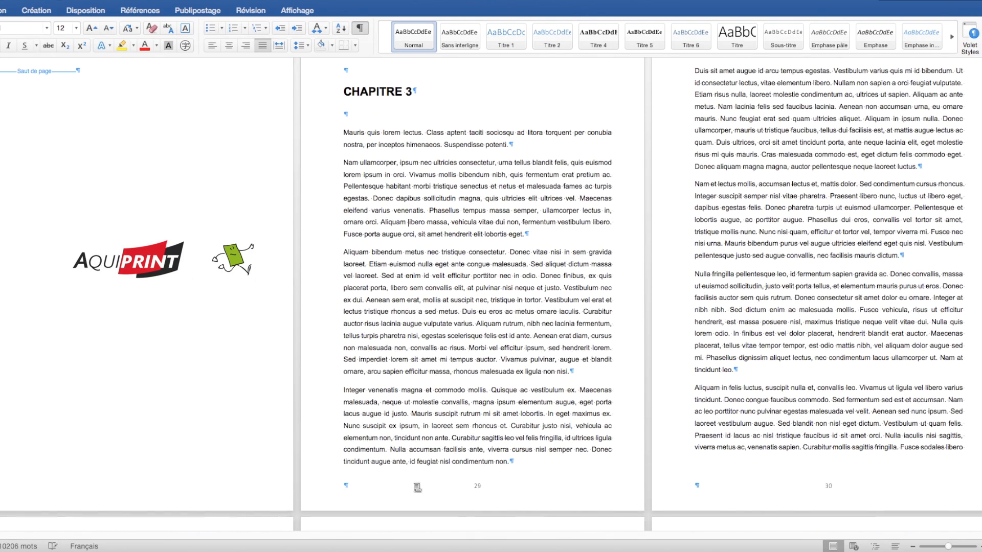